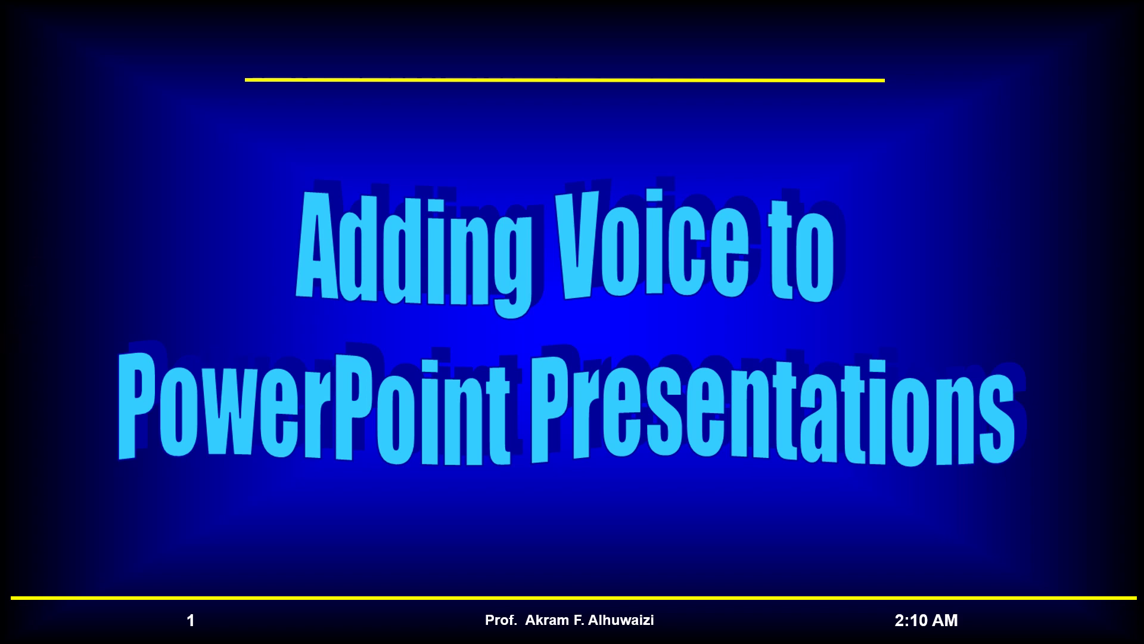
Advance the running slideshow to the next slide
key(Right)
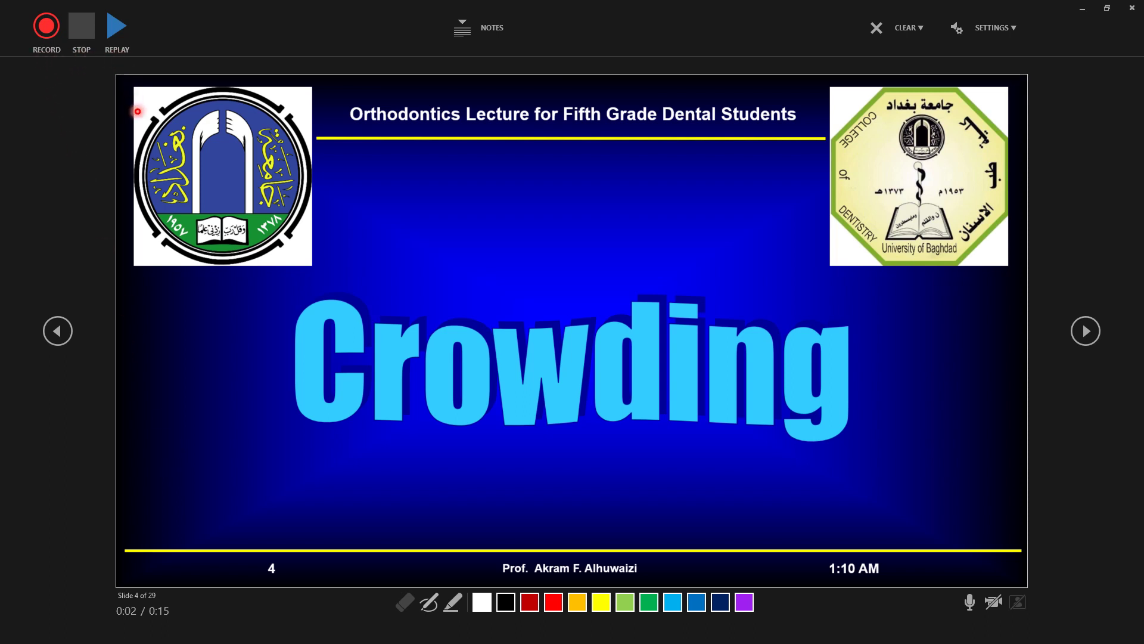
Bring up the pointer and annotation options during the narration recording
right_click(505, 253)
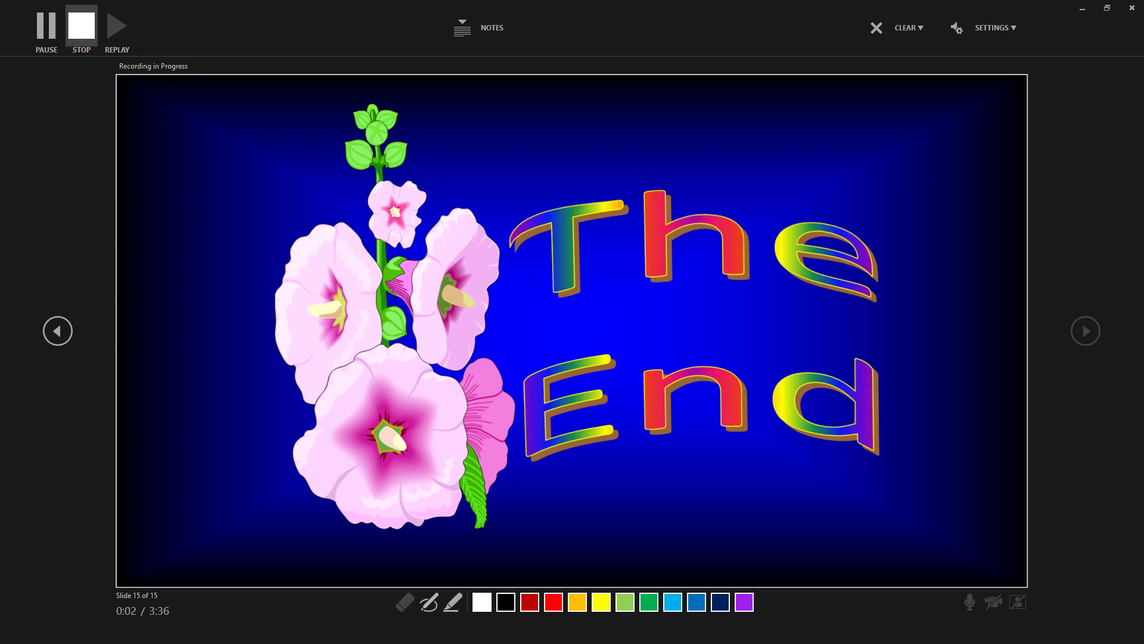
Stop the narration recording and close the recording window to return to Normal view
click(82, 27)
click(82, 27)
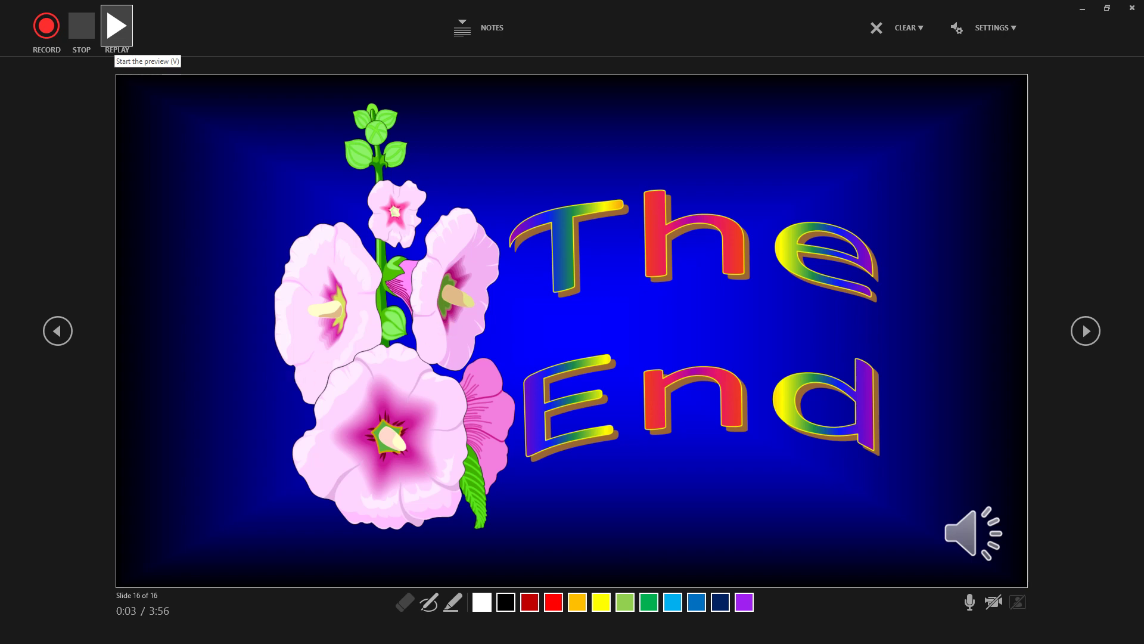
key(Escape)
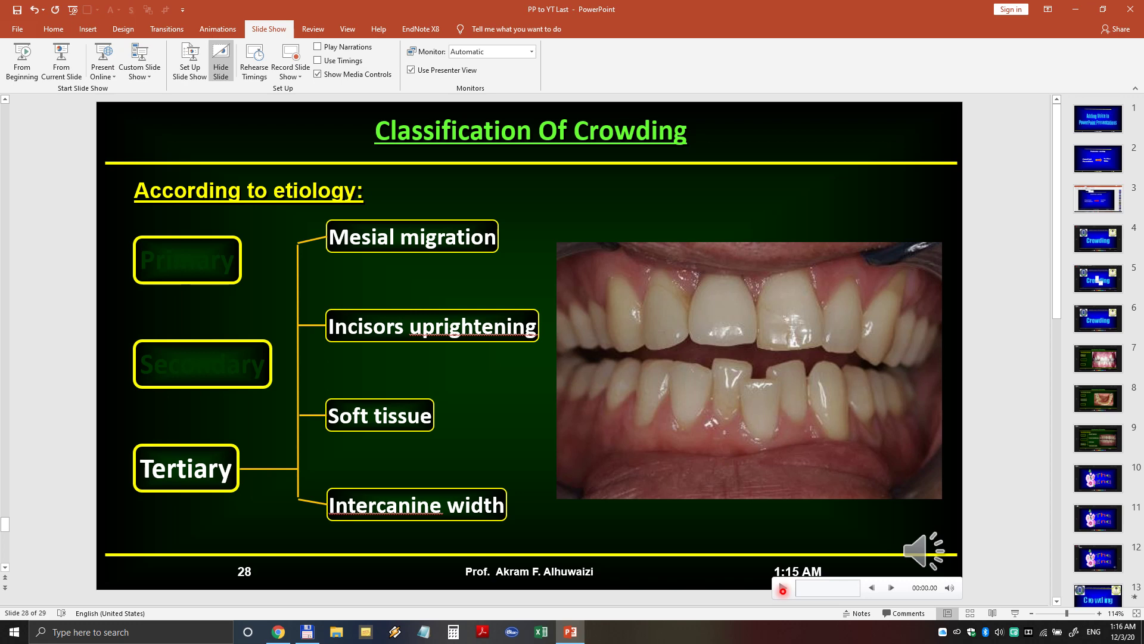
Show the choices in the Record Slide Show dropdown
click(290, 70)
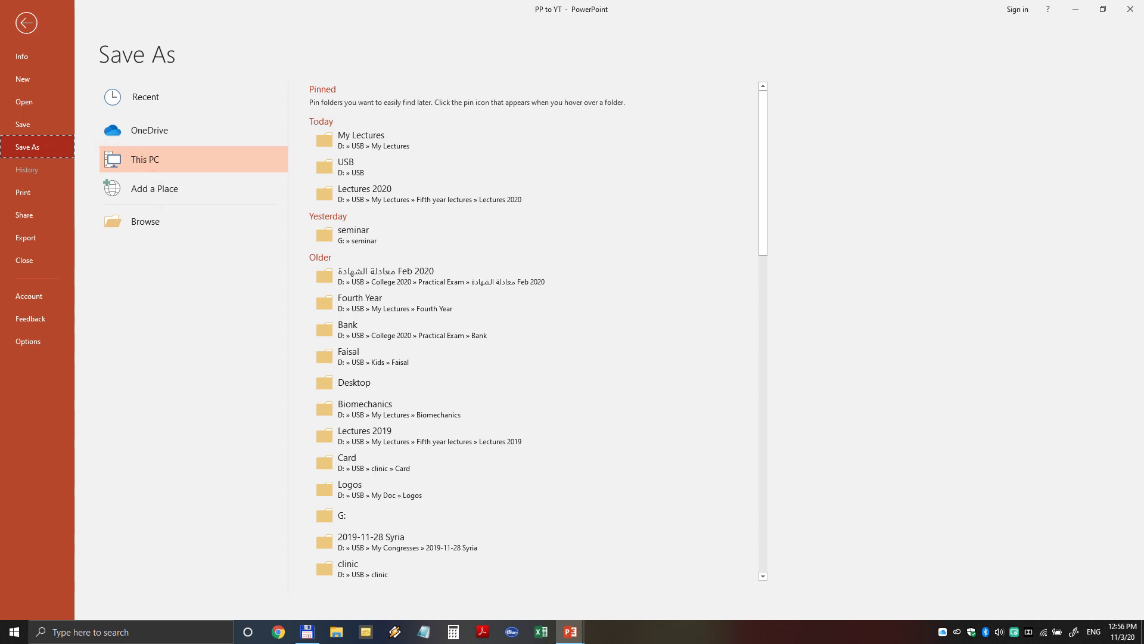
Open the Save As dialog for 'PP to YT' as MPEG-4 Video in My Lectures
key(F12)
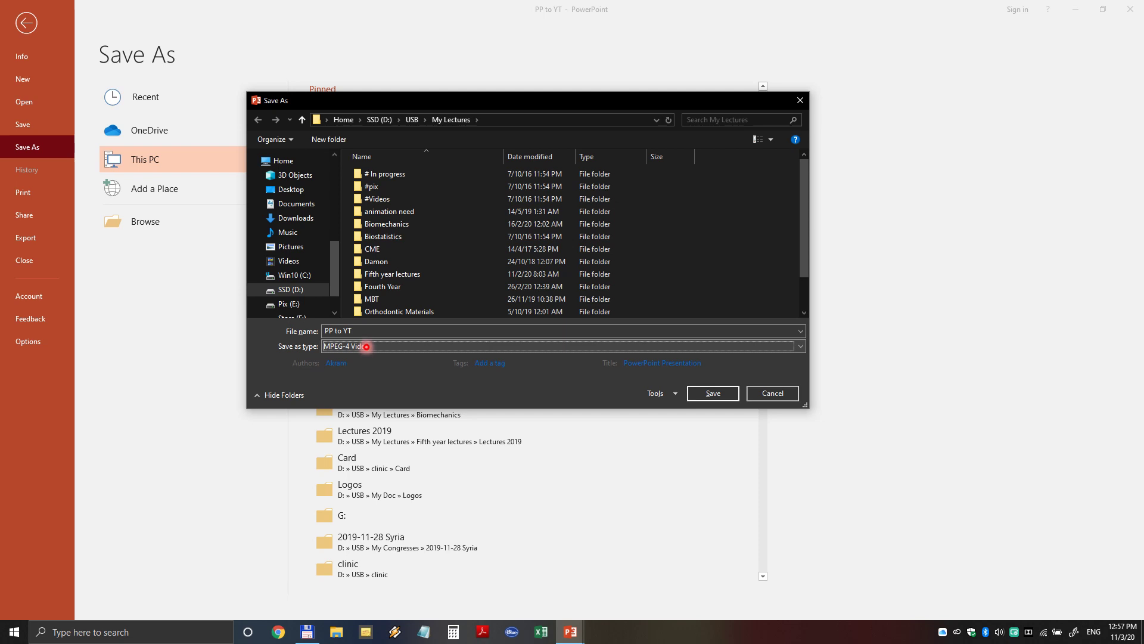
Switch to the Export options in Backstage instead of saving
click(24, 239)
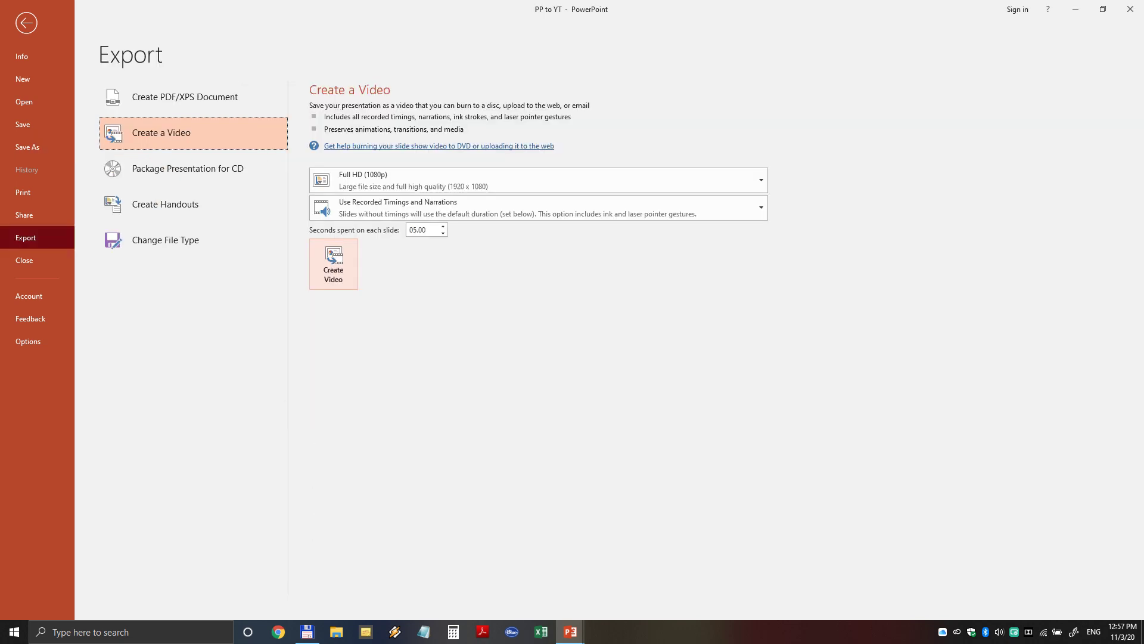